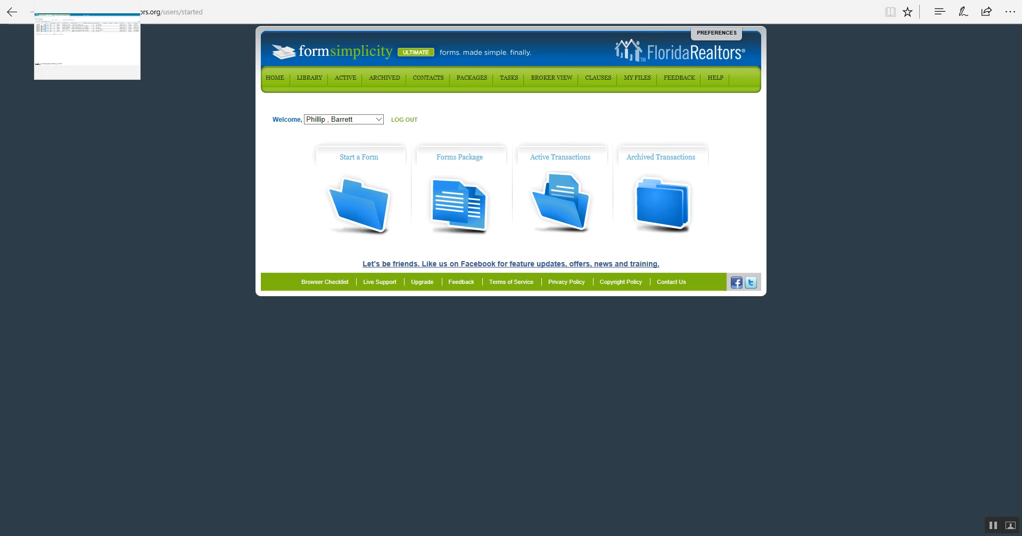
# Switch to the browser tab showing the MFRMLS My Listings page
pyautogui.click(87, 0)
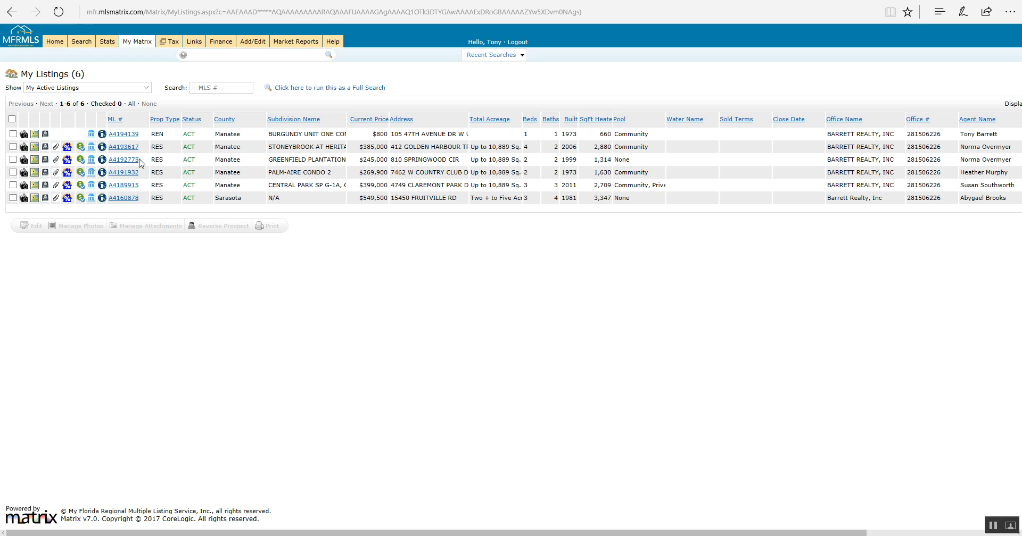
pyautogui.click(127, 152)
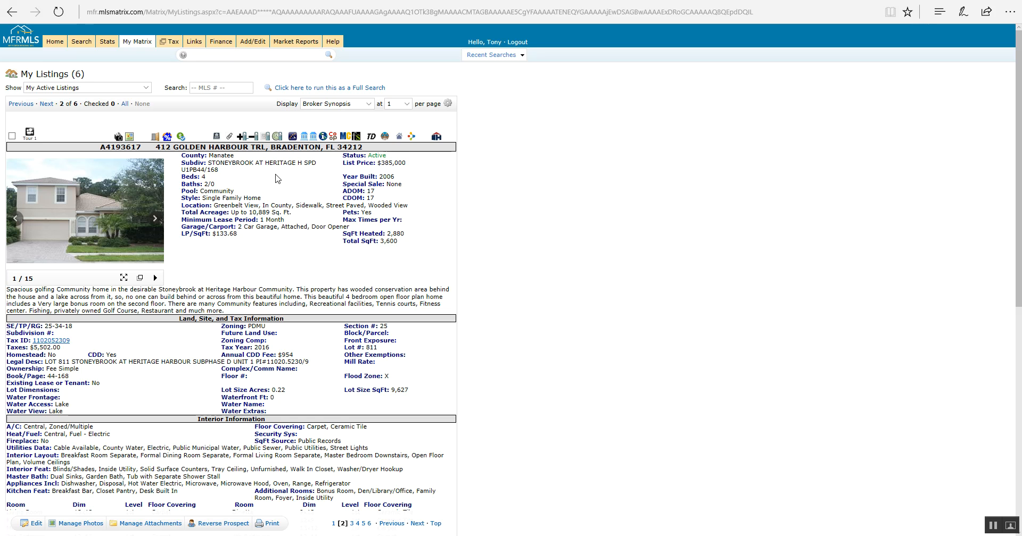
pyautogui.click(356, 139)
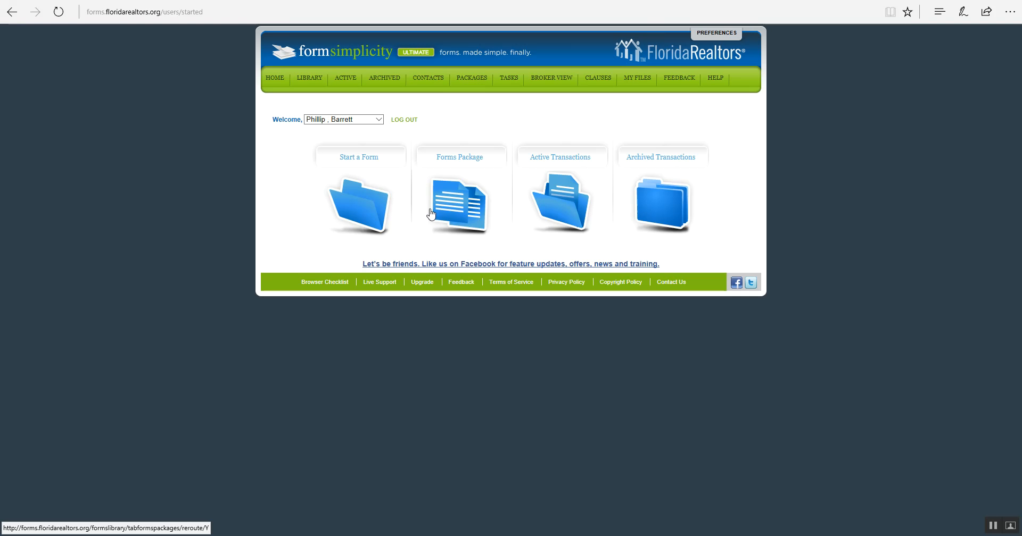
# Open the Agency Forms package from the Brokerage Wide forms packages list
pyautogui.click(449, 207)
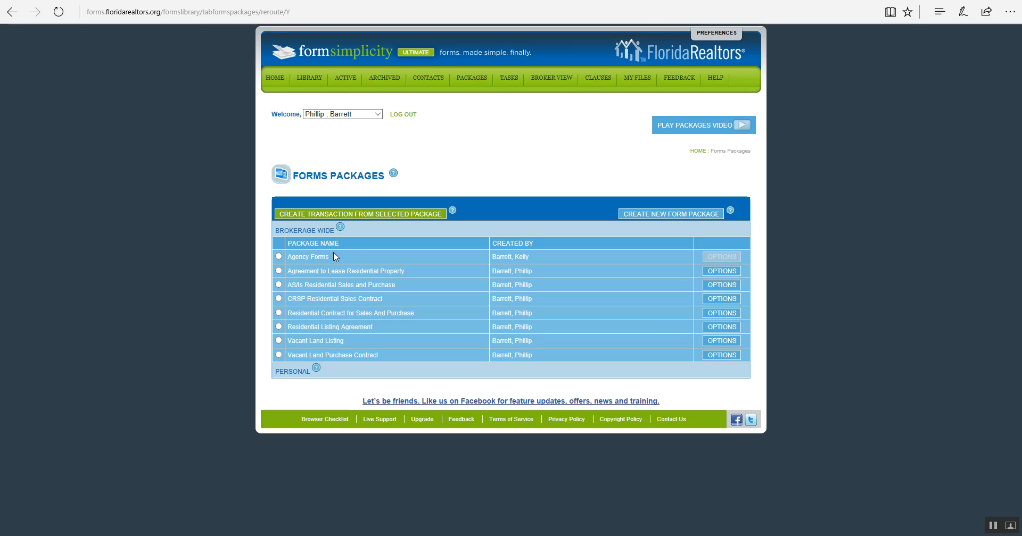
pyautogui.click(297, 262)
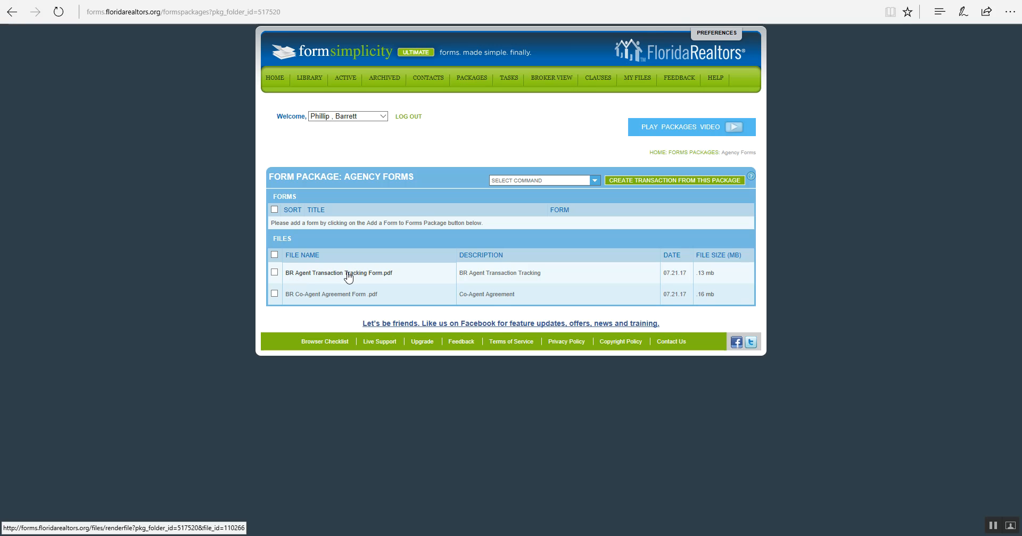
# Add only BR Agent Transaction Tracking Form.pdf to the existing Agent Tracking Test transaction
pyautogui.click(274, 272)
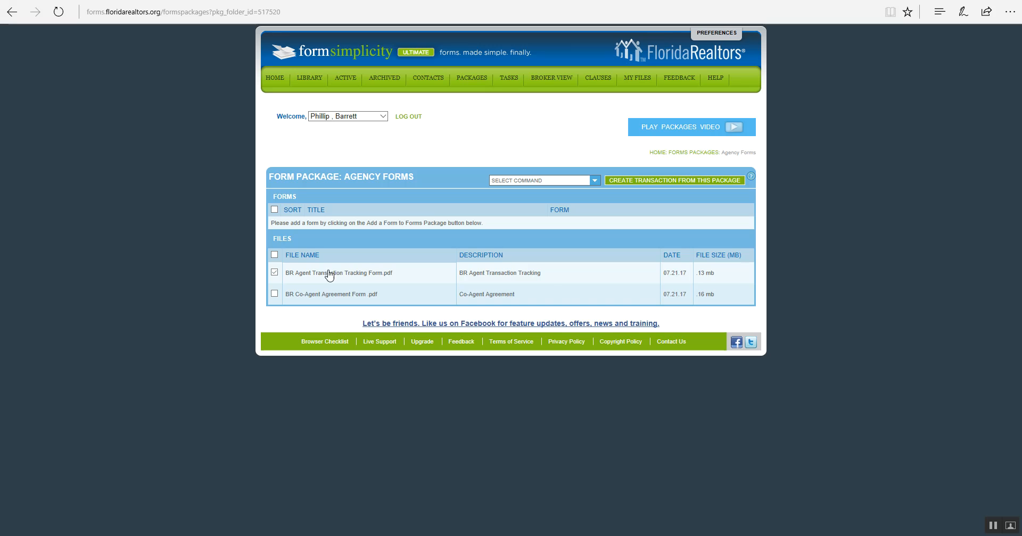
pyautogui.click(658, 184)
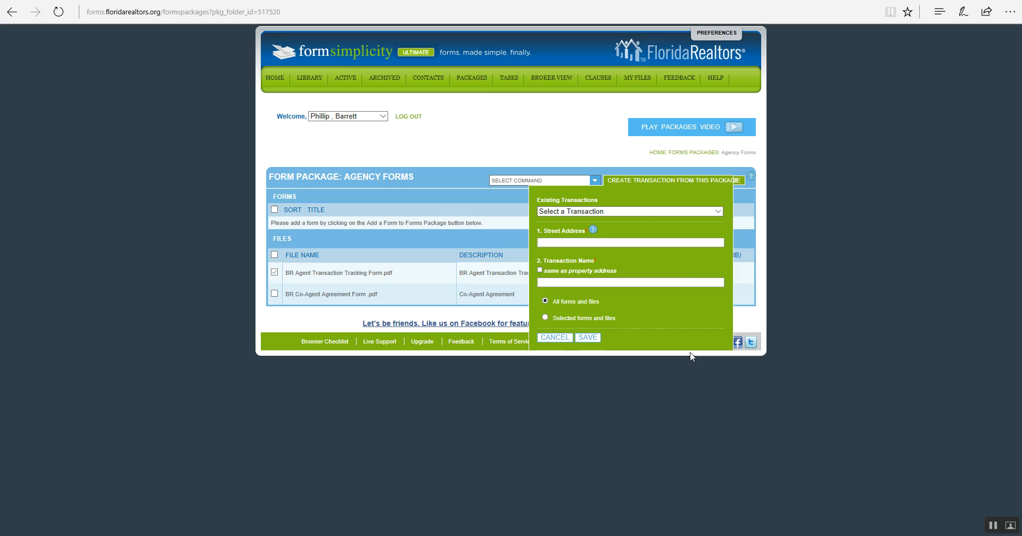
pyautogui.click(716, 214)
pyautogui.click(716, 214)
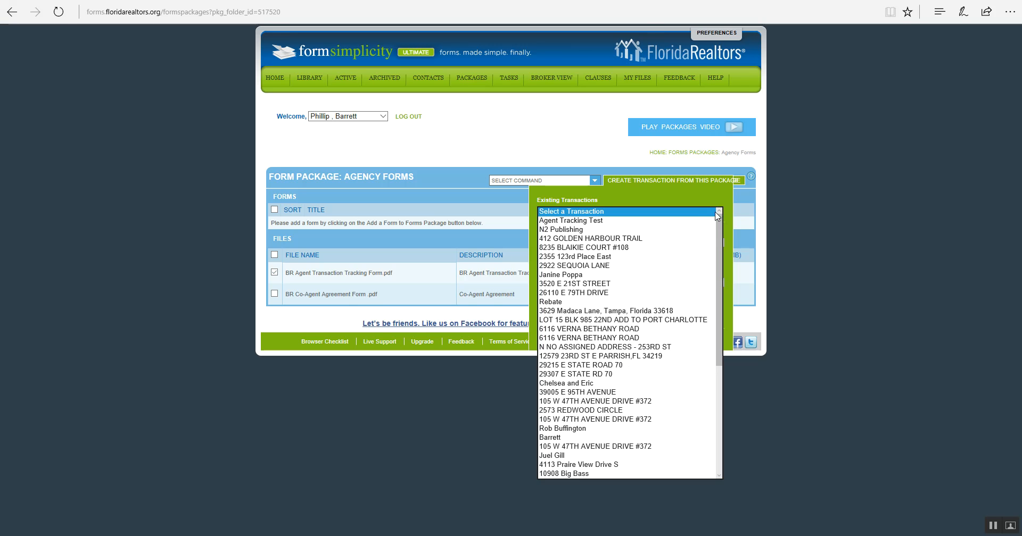
pyautogui.click(624, 220)
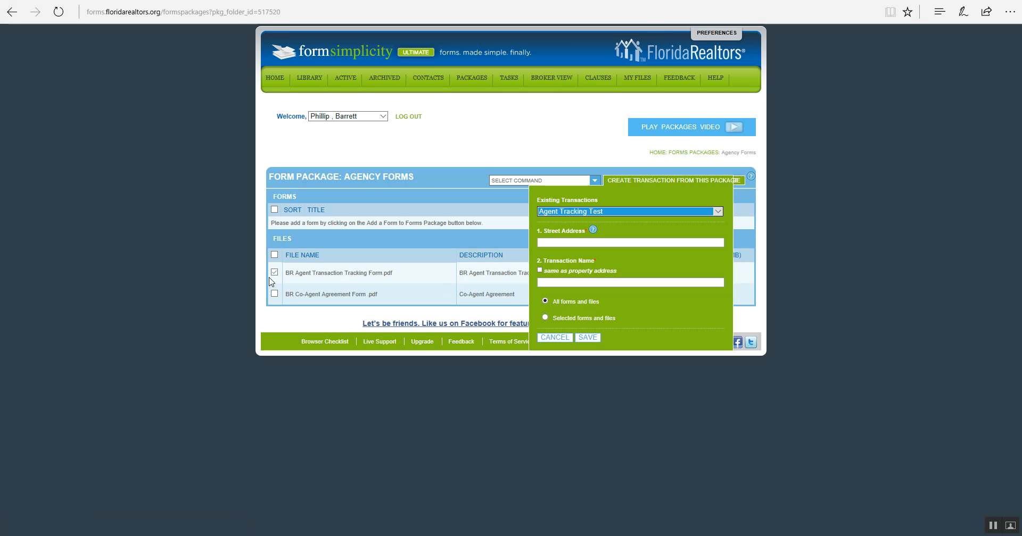
pyautogui.click(544, 317)
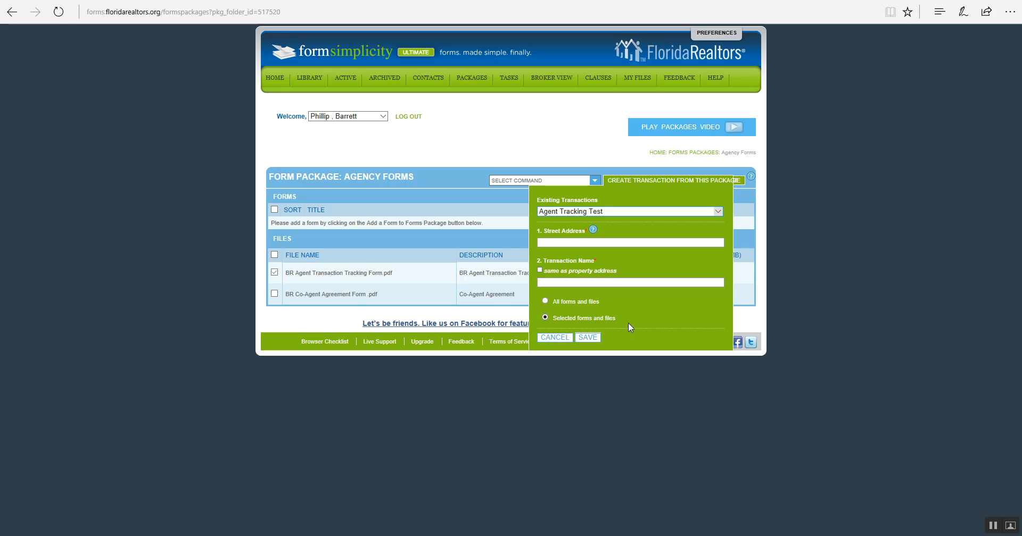
pyautogui.click(588, 338)
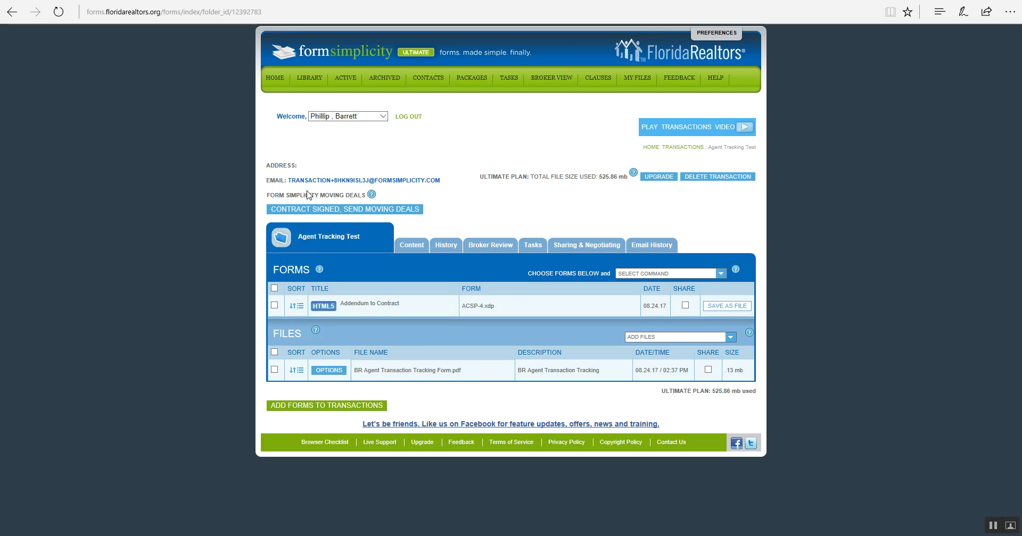
# Download BR Agent Transaction Tracking Form.pdf and open it in Acrobat
pyautogui.click(375, 376)
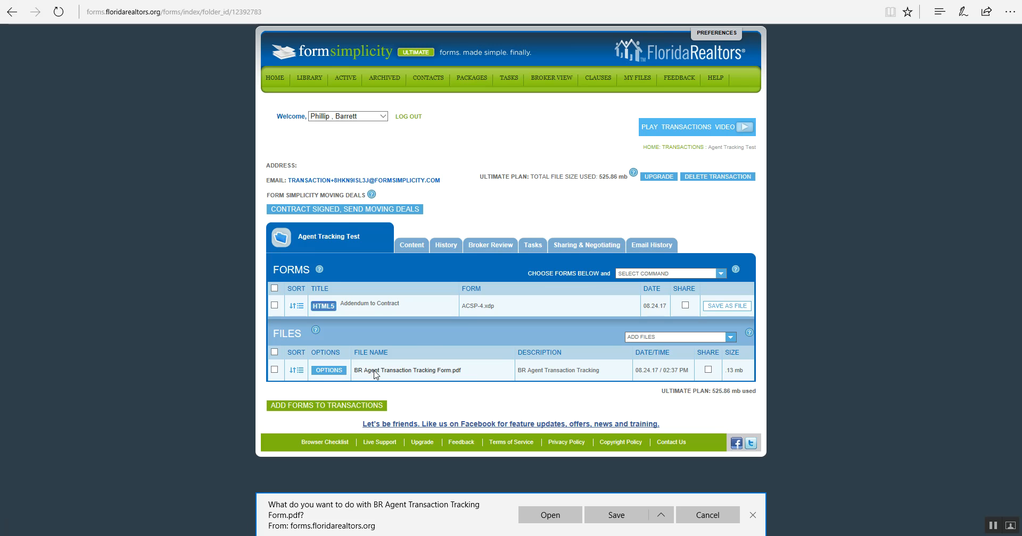
pyautogui.click(543, 519)
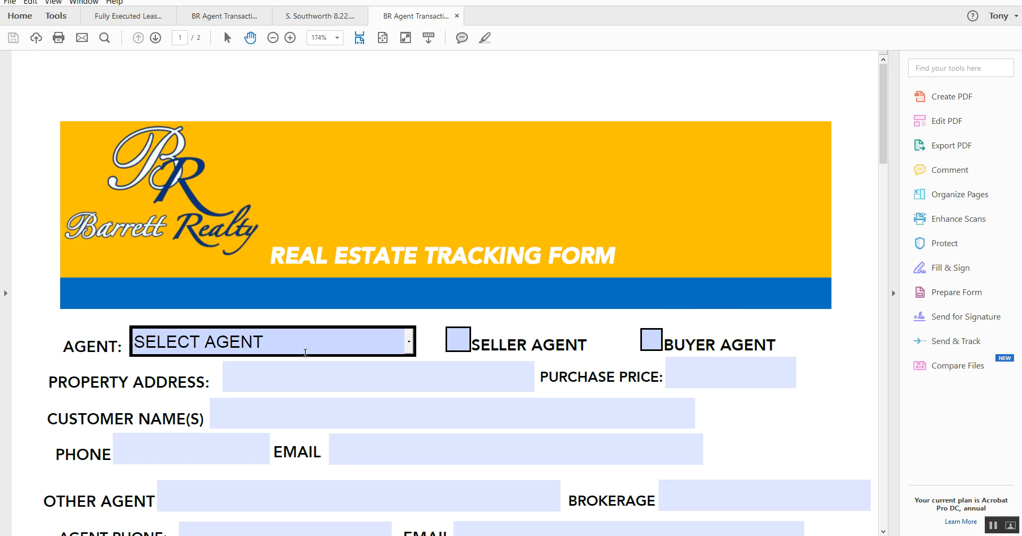
# Select the agent from the Agent dropdown and check both Seller Agent and Buyer Agent
pyautogui.click(409, 344)
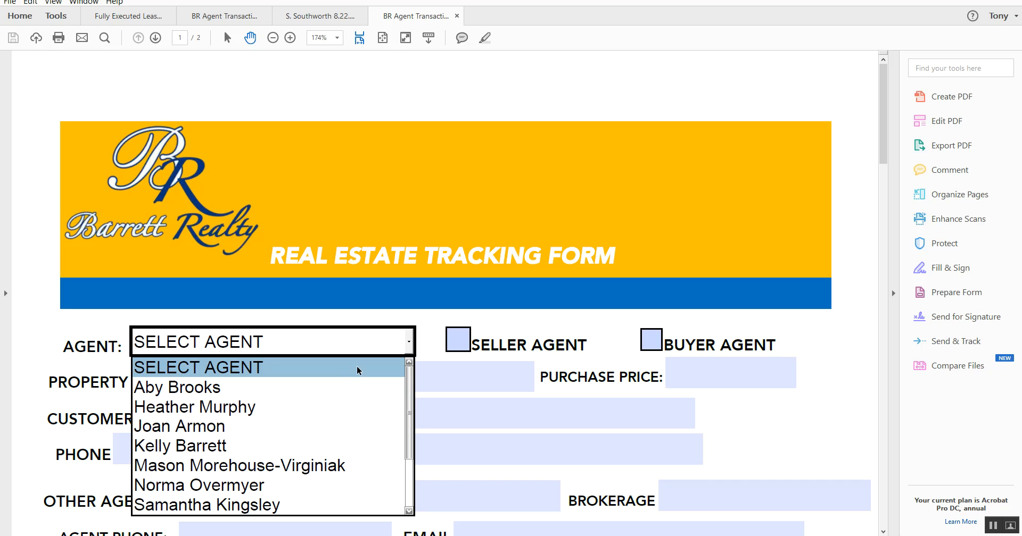
pyautogui.scroll(-5, 309, 442)
pyautogui.scroll(2, 307, 440)
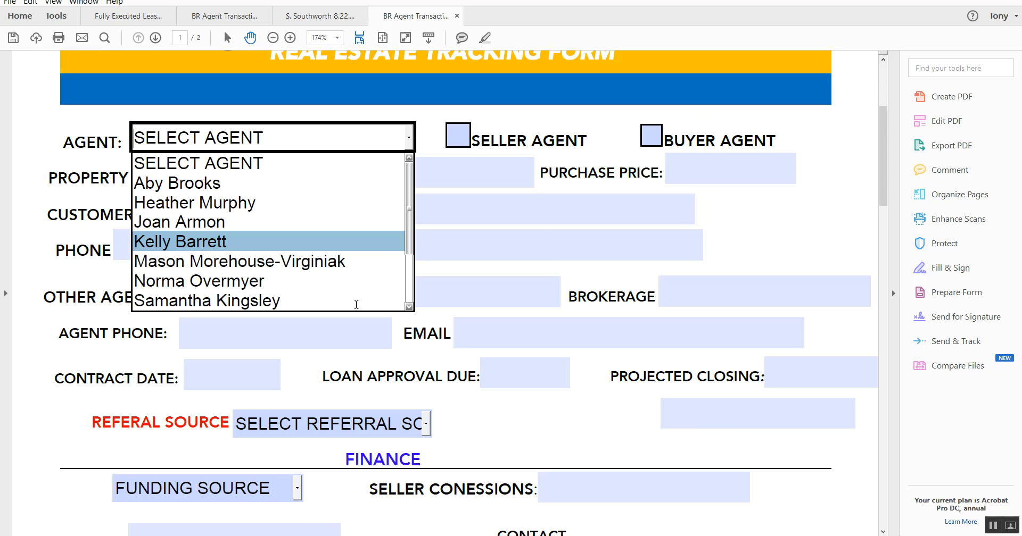
pyautogui.moveTo(410, 248); pyautogui.dragTo(410, 282)
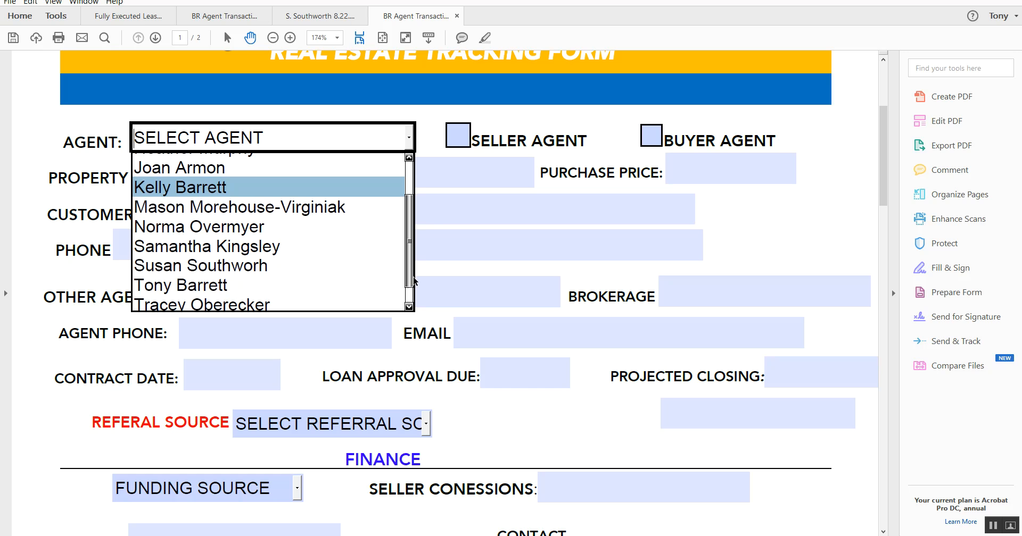
pyautogui.click(238, 281)
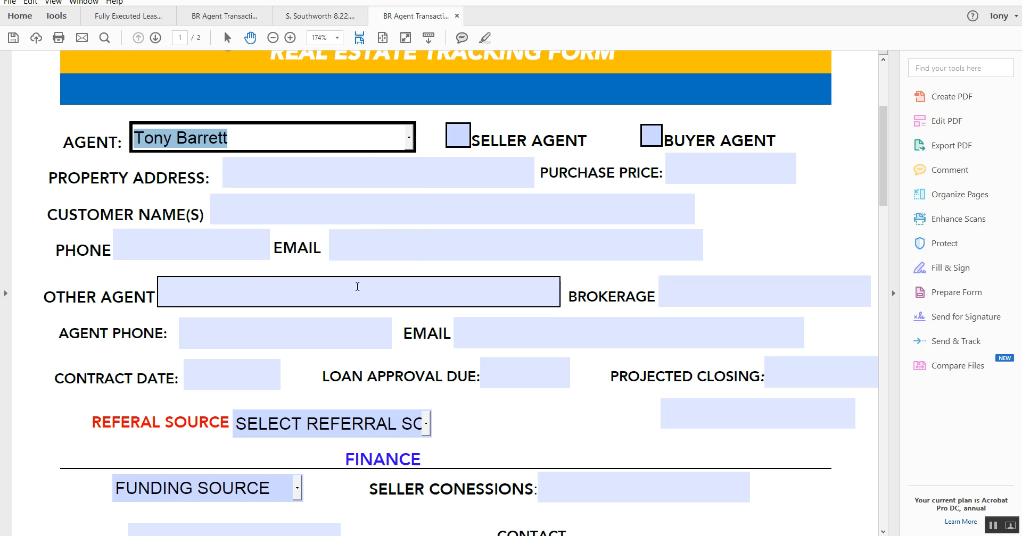
pyautogui.click(457, 140)
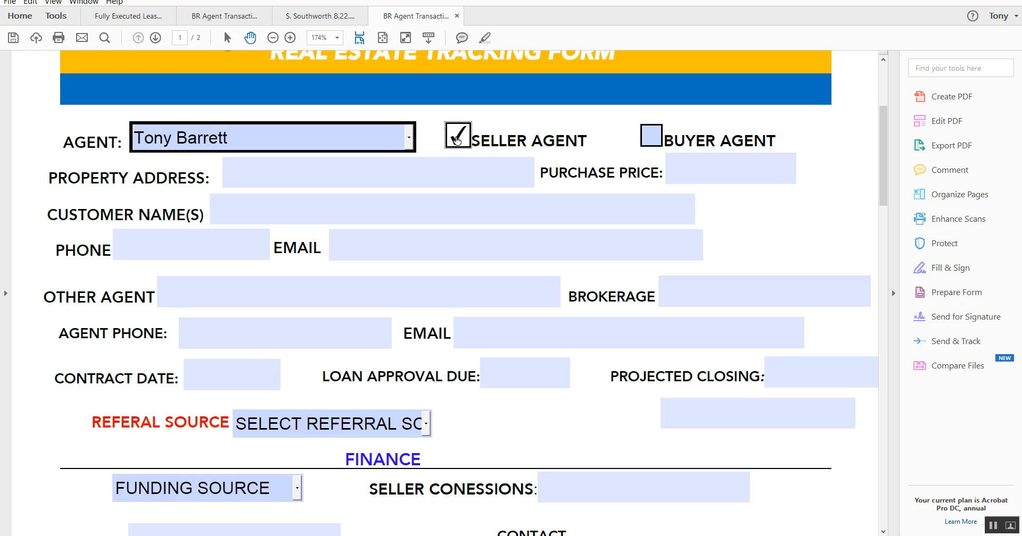
pyautogui.click(650, 136)
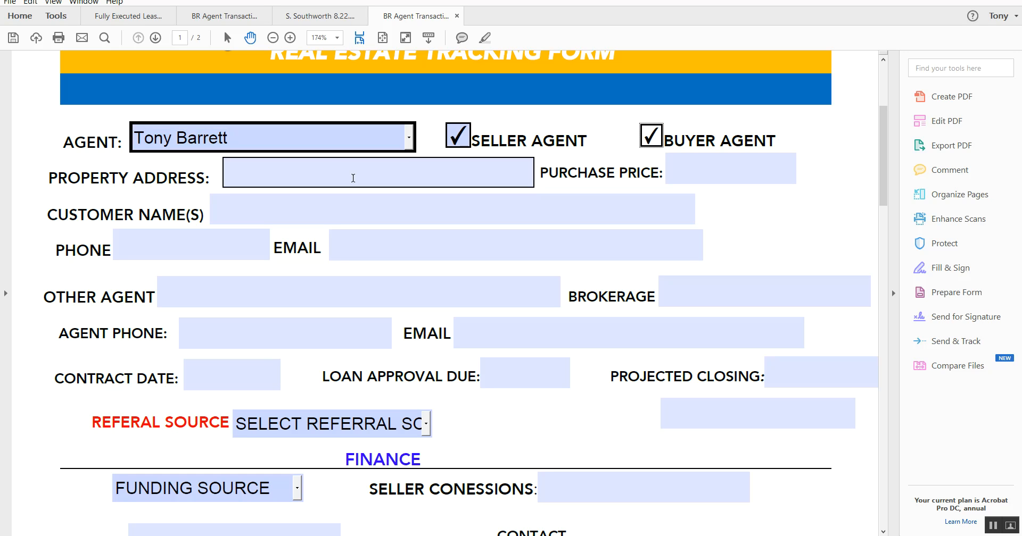
# Enter 1234 lake as the property address
pyautogui.click(334, 171)
pyautogui.write('1234 la')
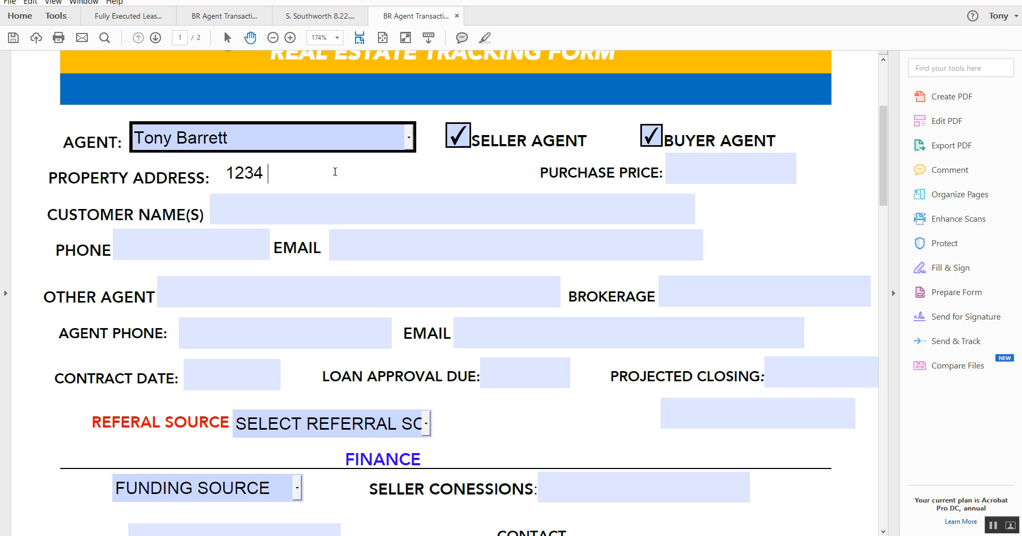
pyautogui.write('ke')
pyautogui.click(453, 292)
pyautogui.scroll(-2, 454, 291)
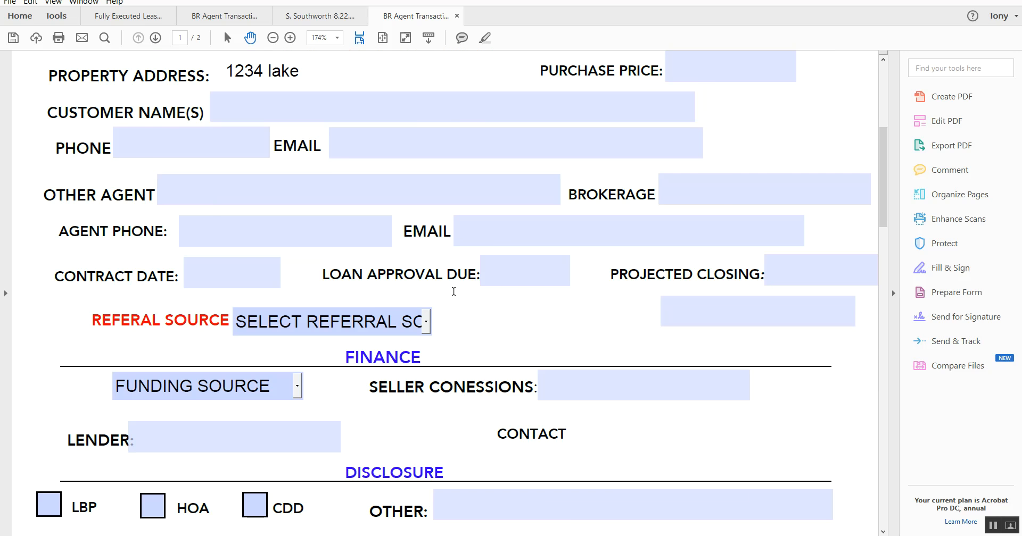
pyautogui.scroll(-4, 453, 292)
pyautogui.scroll(-10, 454, 291)
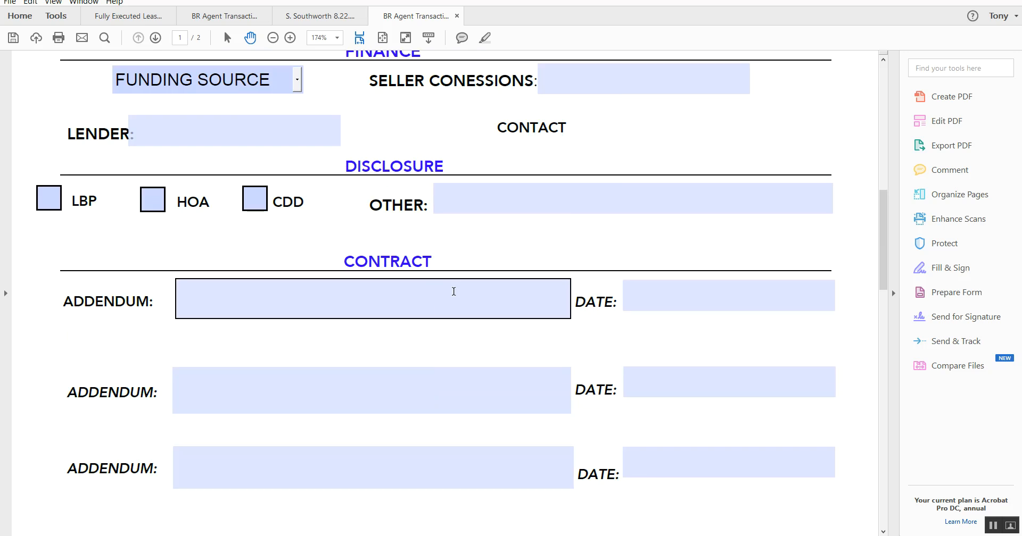
# Scroll through page 2's Closing and Review and Compensation sections, then back up toward page 1
pyautogui.scroll(-2, 453, 292)
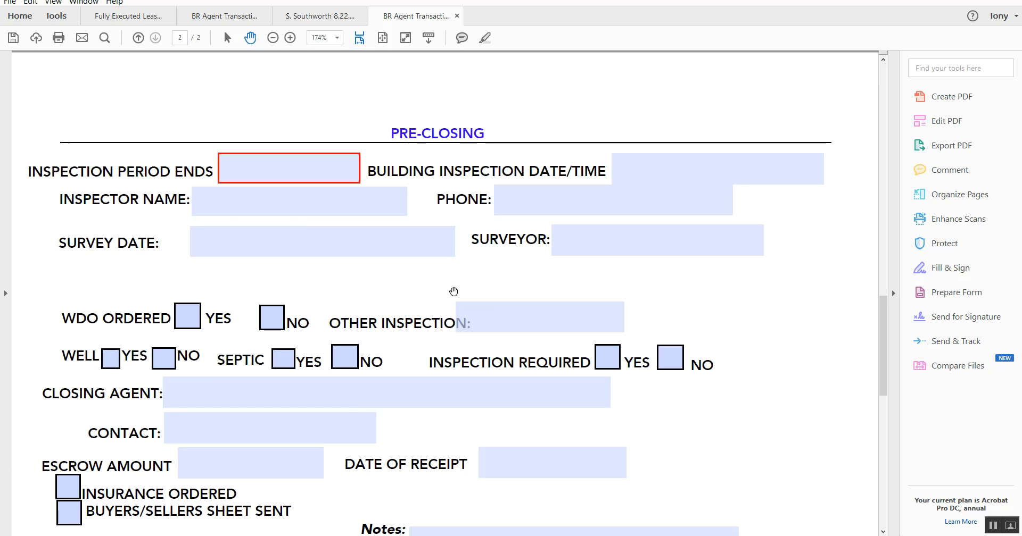
pyautogui.scroll(-2, 453, 291)
pyautogui.scroll(-6, 453, 292)
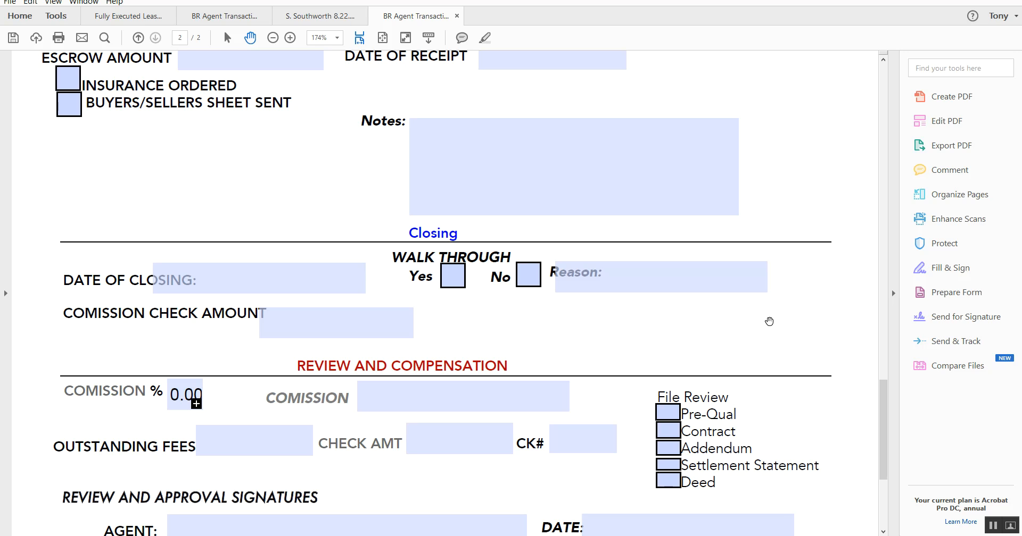
pyautogui.scroll(-2, 770, 322)
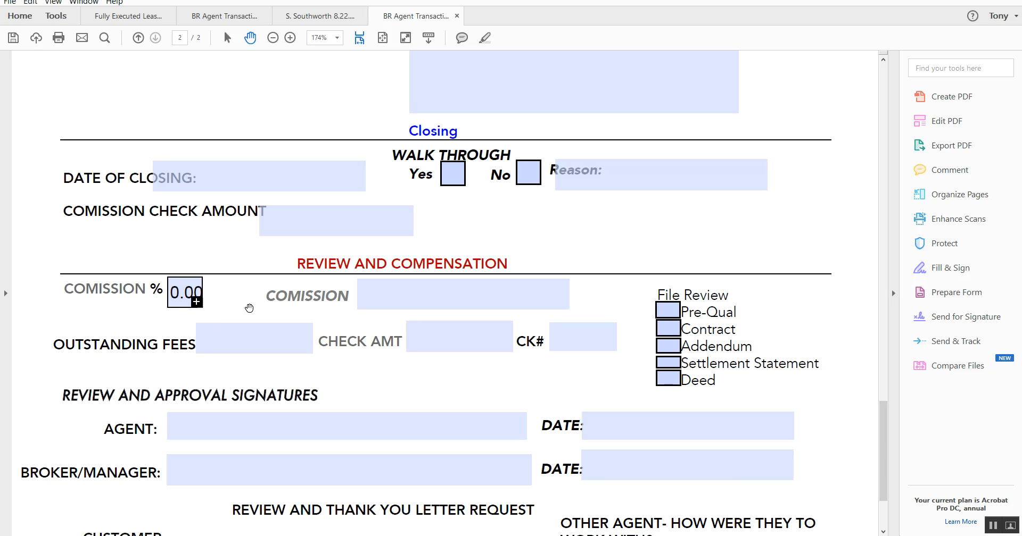
pyautogui.scroll(-2, 387, 379)
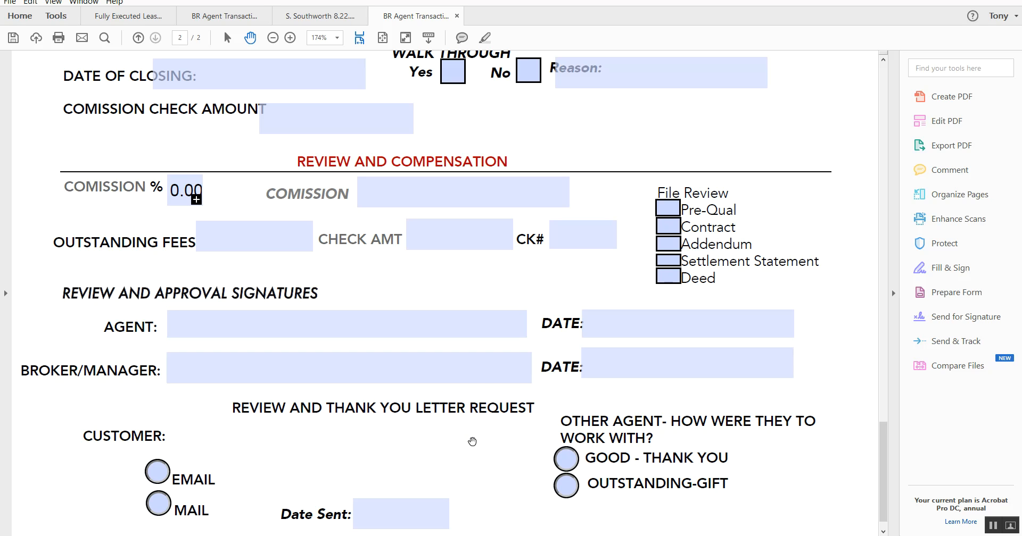
pyautogui.scroll(-1, 472, 442)
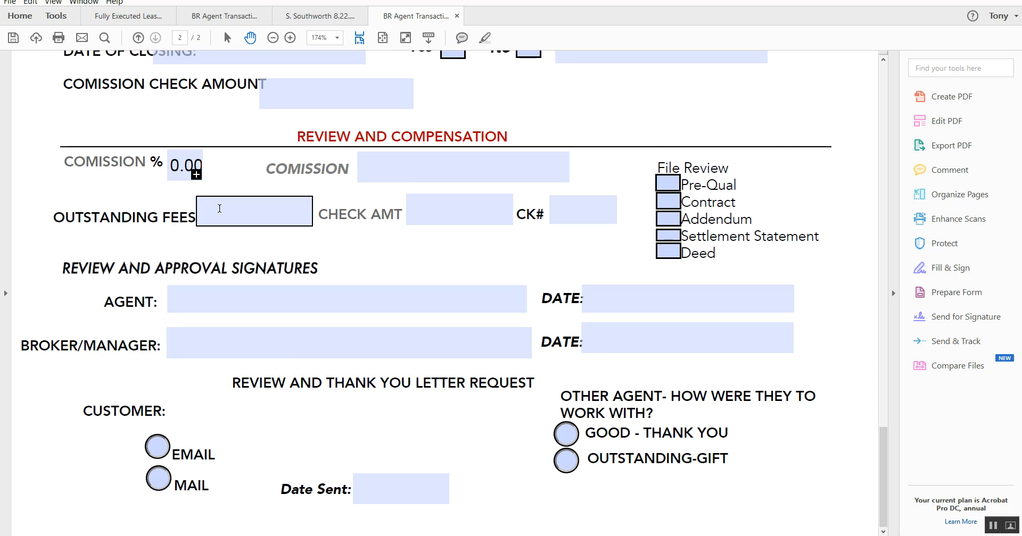
pyautogui.scroll(3, 482, 287)
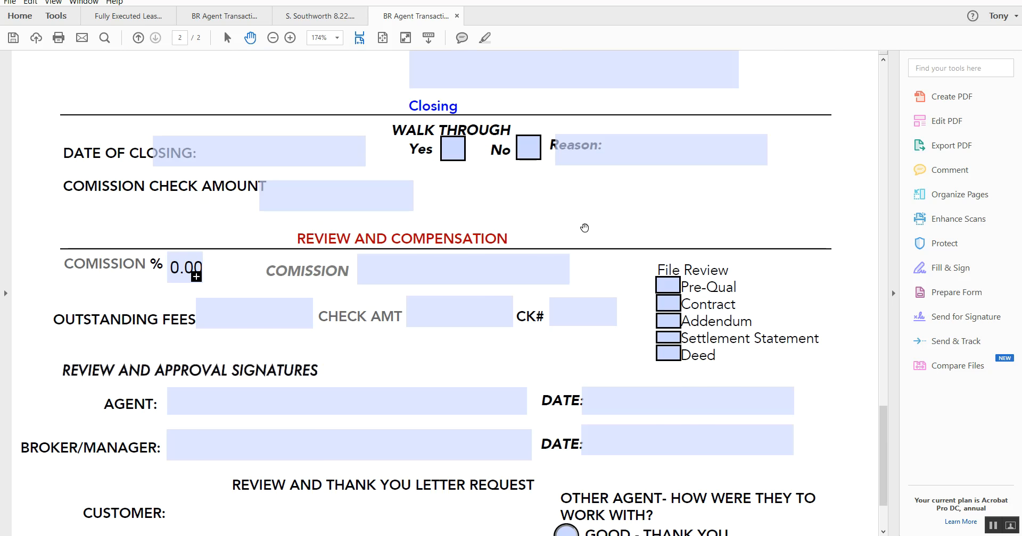
pyautogui.scroll(3, 584, 228)
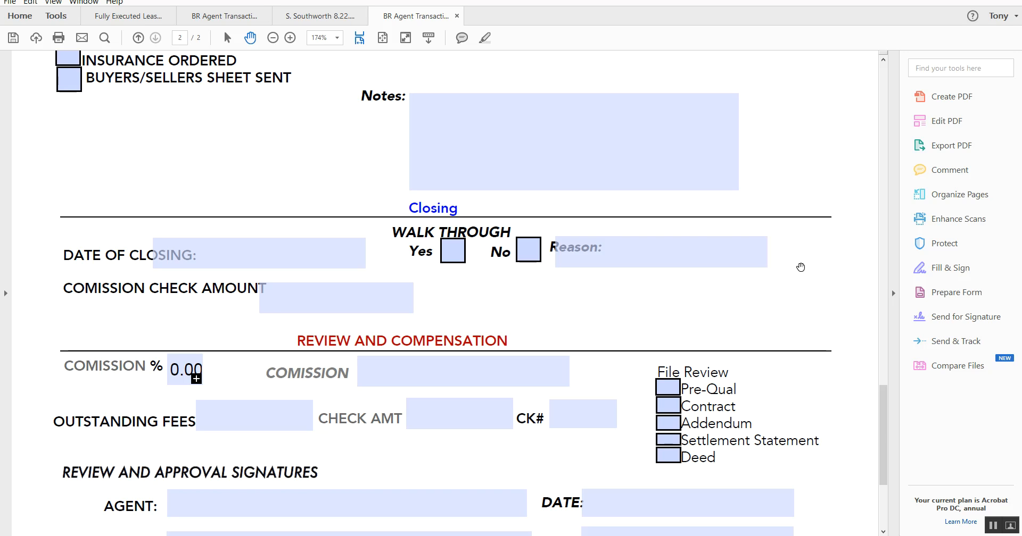
pyautogui.scroll(3, 801, 267)
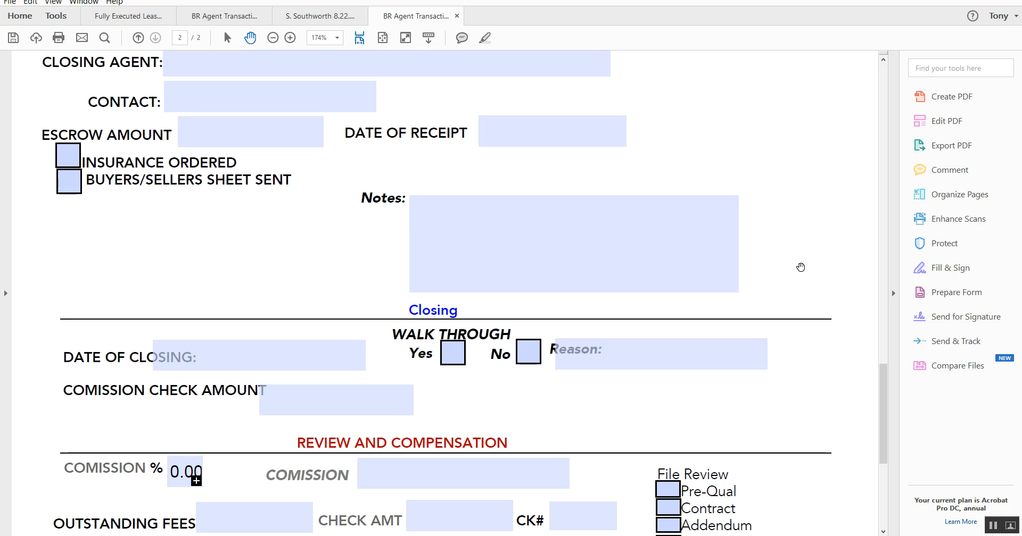
pyautogui.scroll(3, 800, 267)
pyautogui.scroll(-6, 800, 267)
pyautogui.scroll(-3, 801, 267)
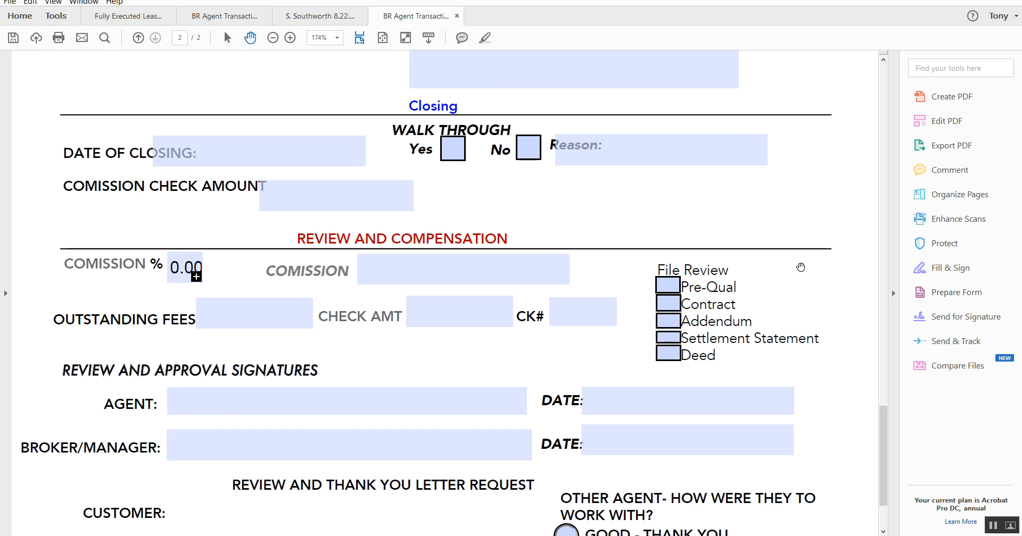
pyautogui.scroll(-3, 800, 267)
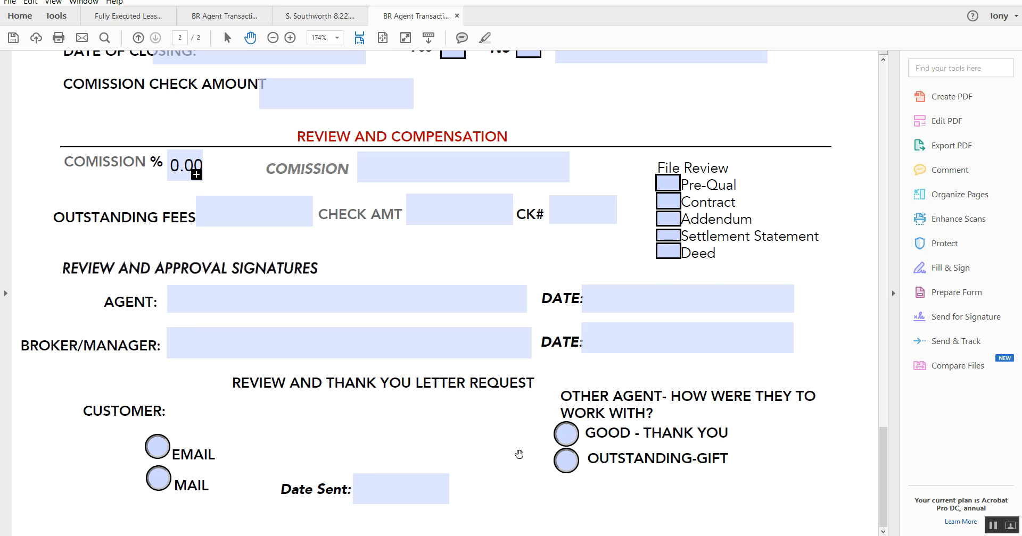
pyautogui.scroll(20, 519, 455)
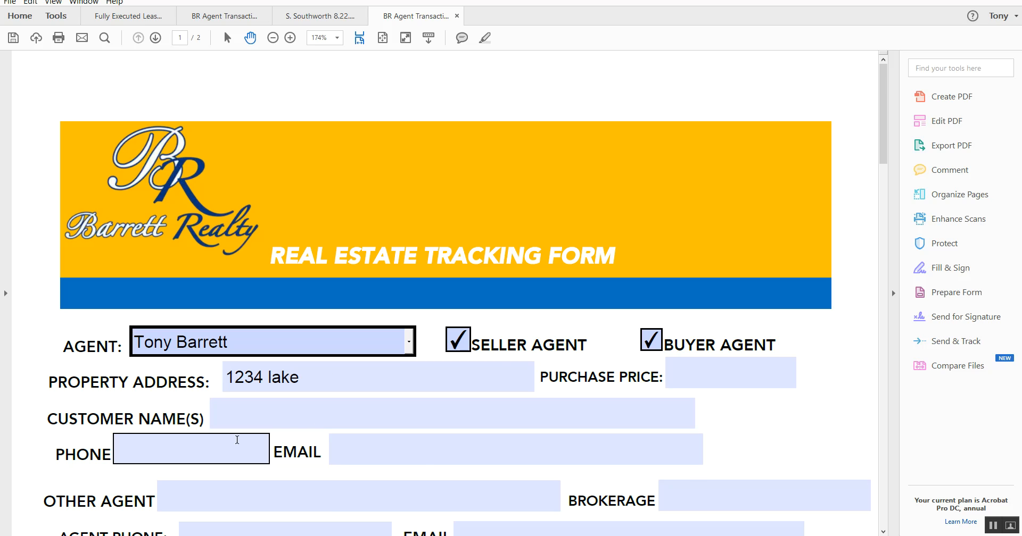
# Save the filled form to the Desktop as BR Agent Transaction Tracking 1234 lake.pdf
pyautogui.scroll(-3, 317, 438)
pyautogui.scroll(3, 234, 372)
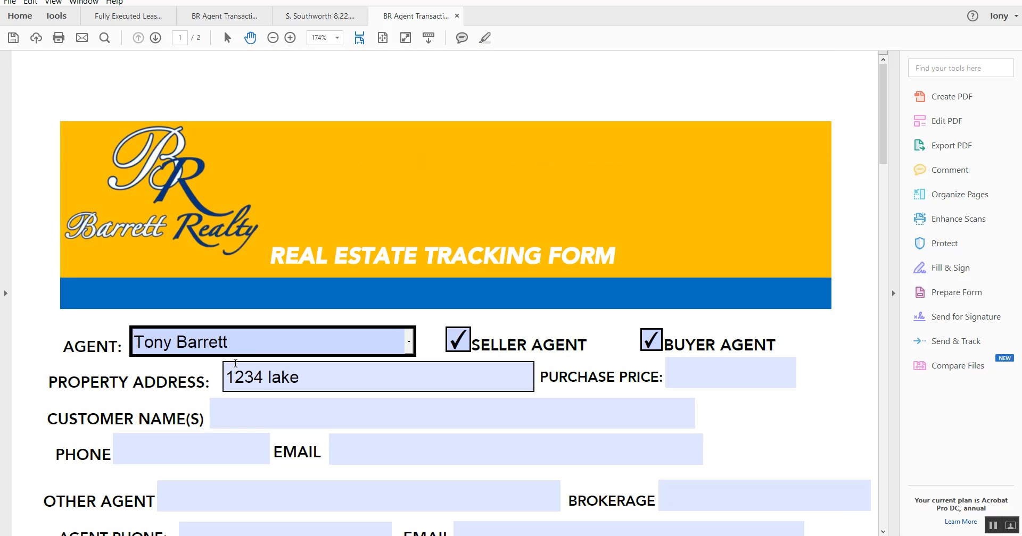
pyautogui.click(10, 2)
pyautogui.click(45, 69)
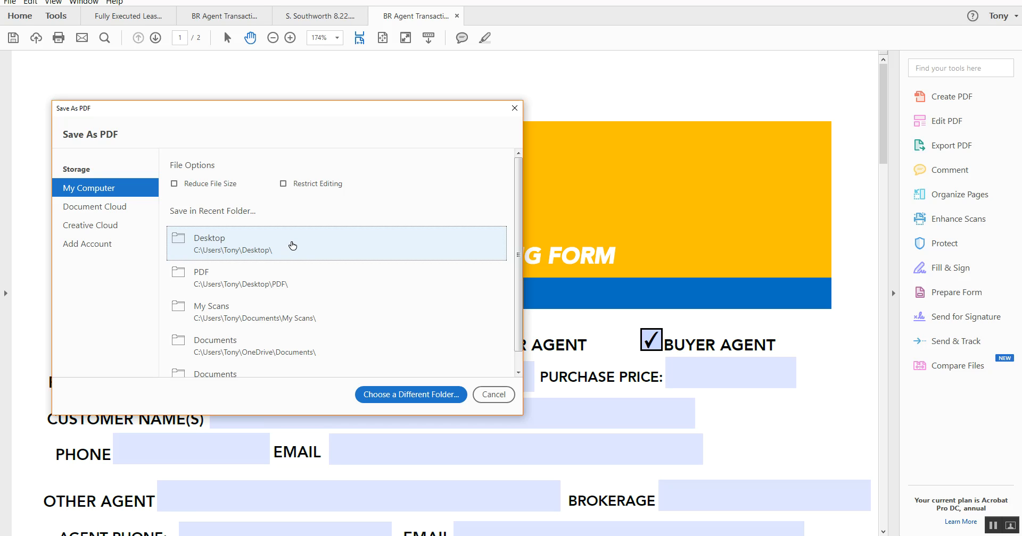
pyautogui.click(292, 245)
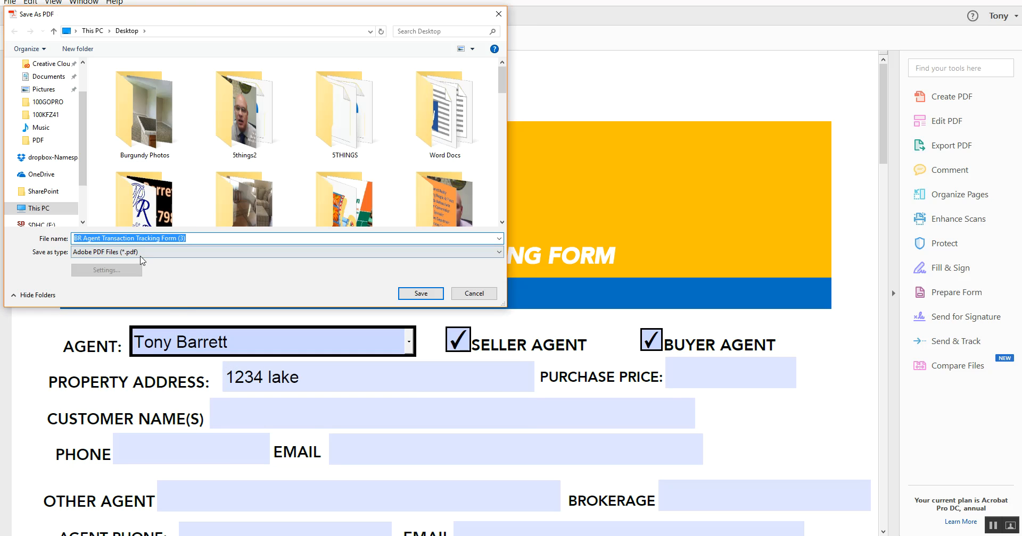
pyautogui.click(210, 238)
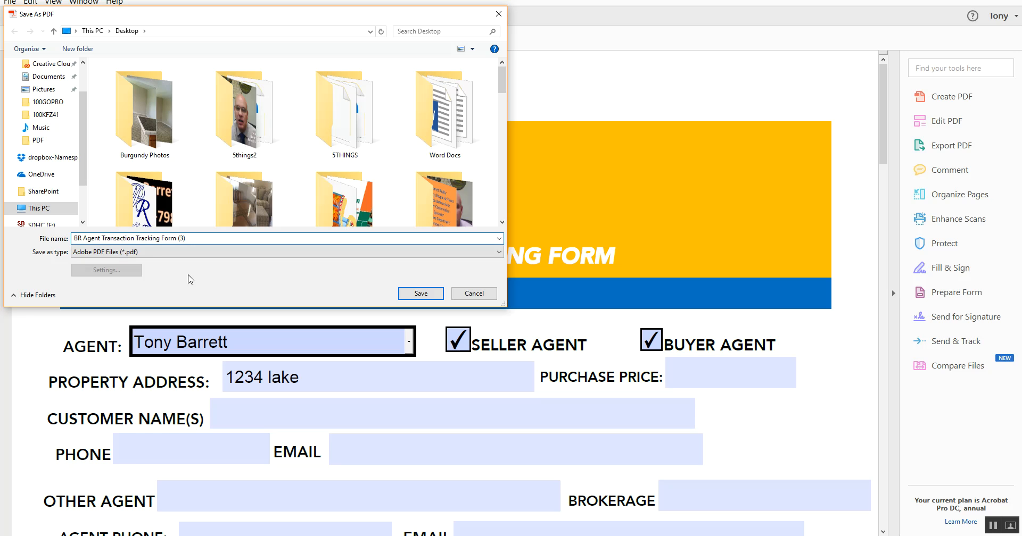
pyautogui.press('BackSpace')
pyautogui.press('BackSpace')
pyautogui.press('BackSpace')
pyautogui.press('BackSpace')
pyautogui.press('BackSpace')
pyautogui.press('BackSpace')
pyautogui.press('BackSpace')
pyautogui.press('BackSpace')
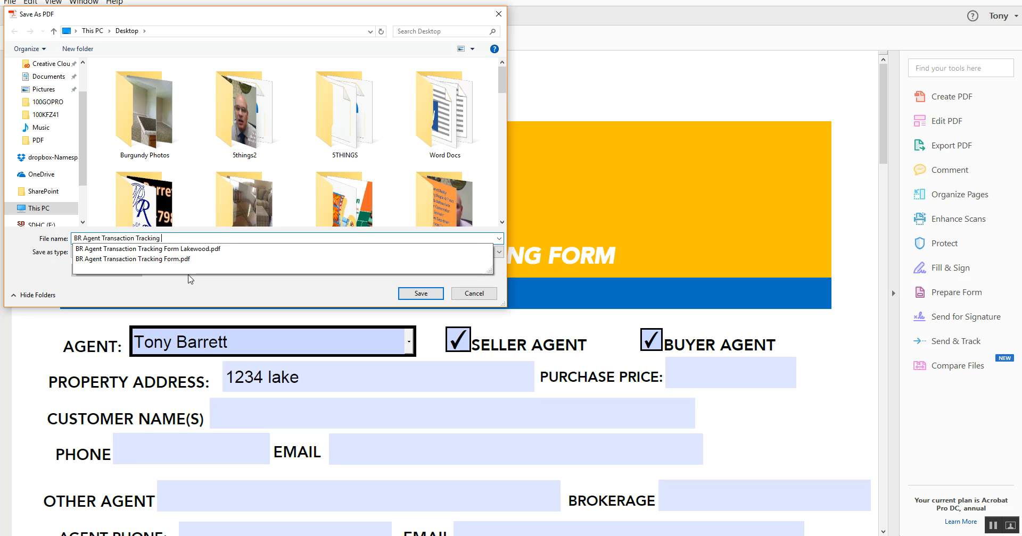
pyautogui.write('1234')
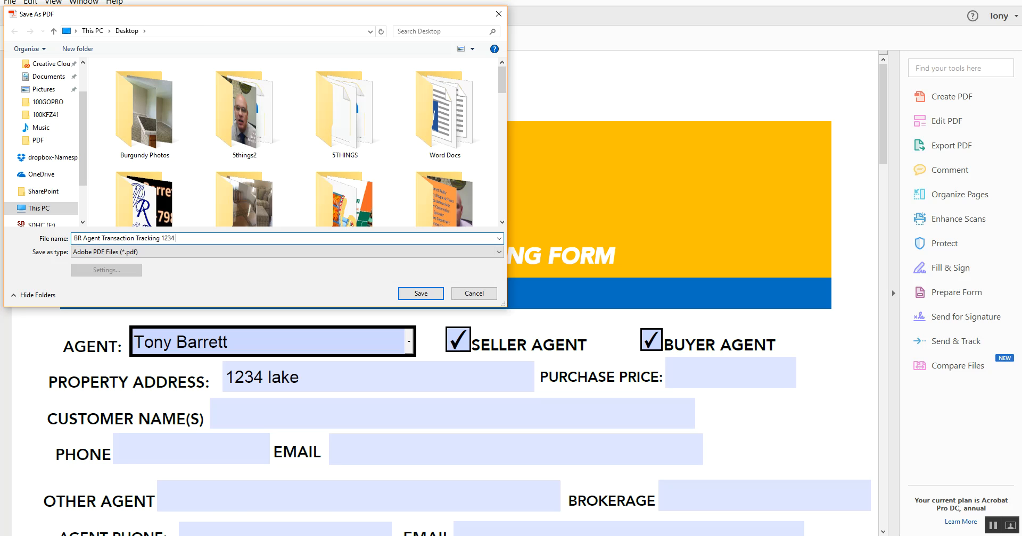
pyautogui.write(' lake')
pyautogui.click(423, 295)
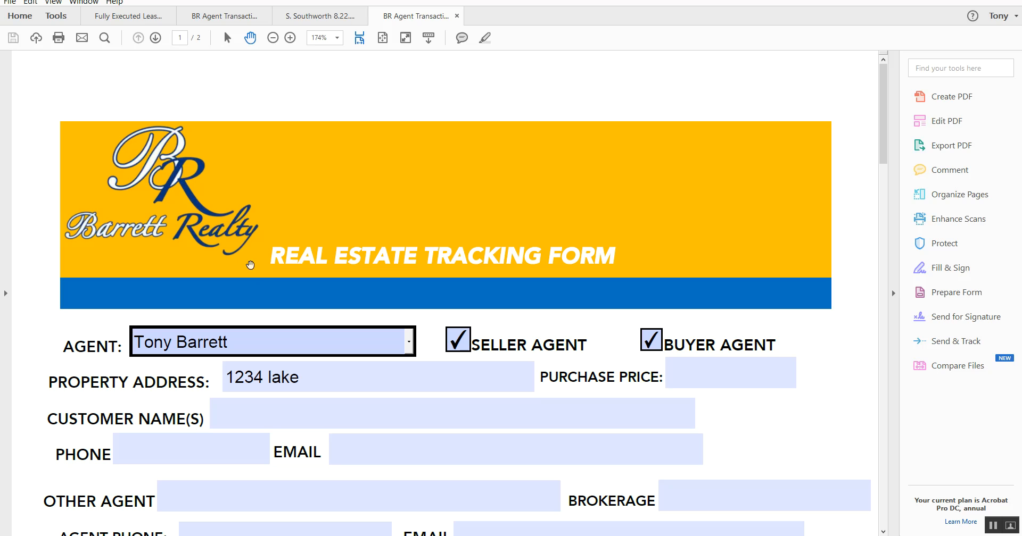
# Minimize the open windows, copy the transaction's email address, and switch to Outlook
pyautogui.click(958, 0)
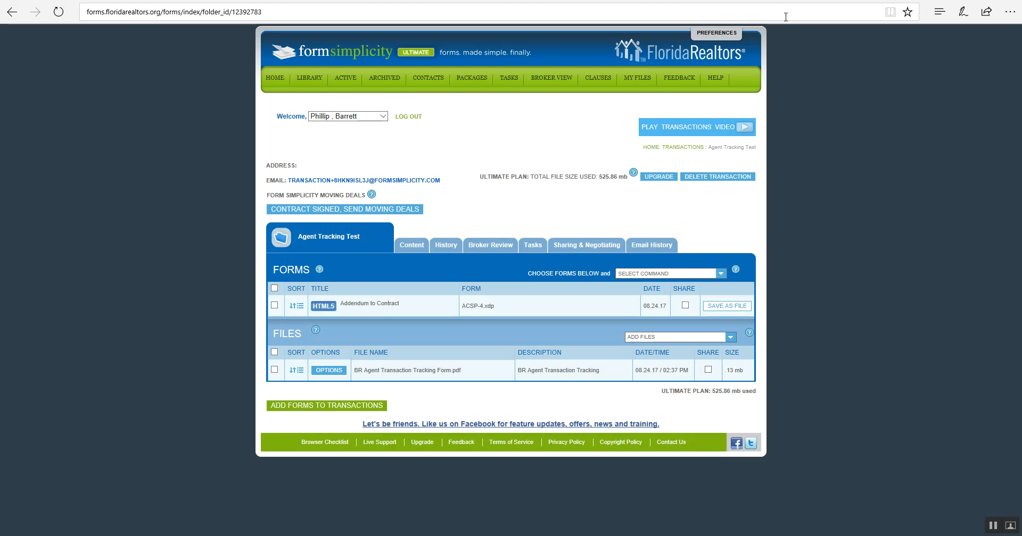
pyautogui.click(963, 0)
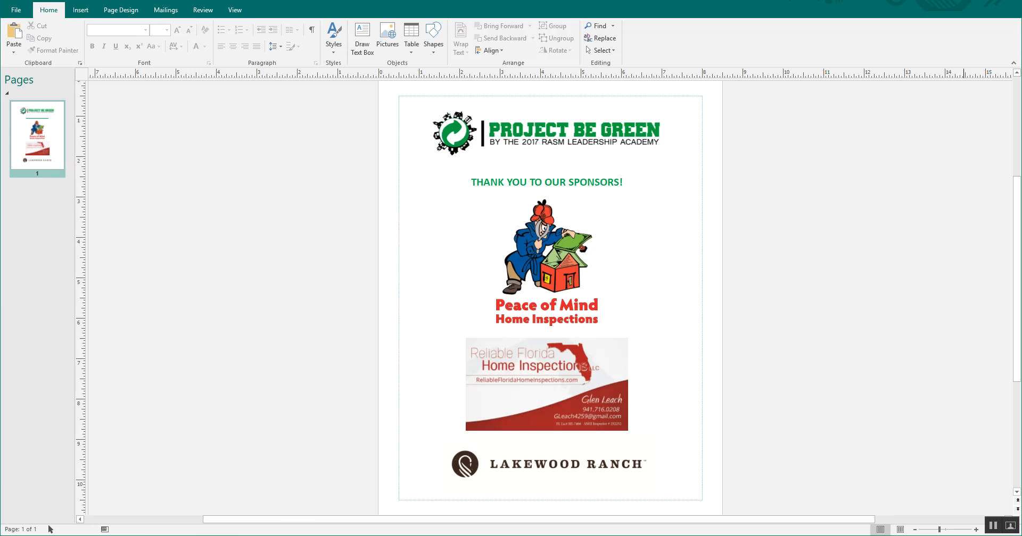
pyautogui.click(960, 0)
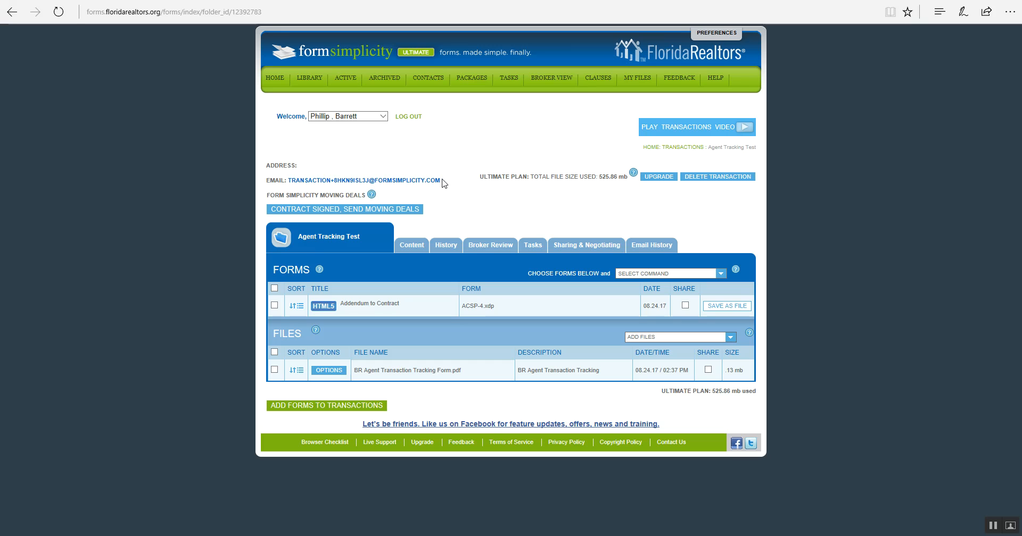
pyautogui.moveTo(441, 182); pyautogui.dragTo(311, 183)
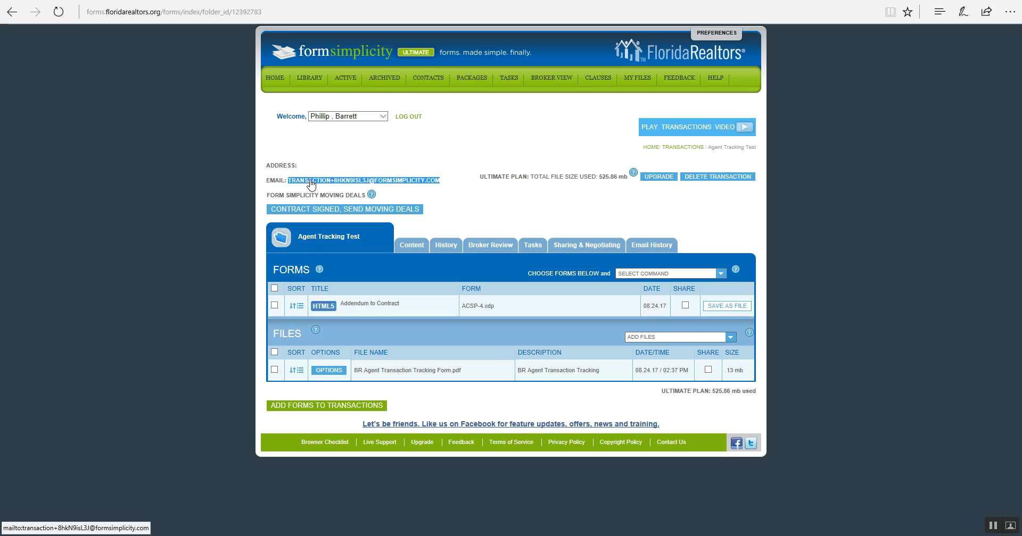
pyautogui.click(391, 535)
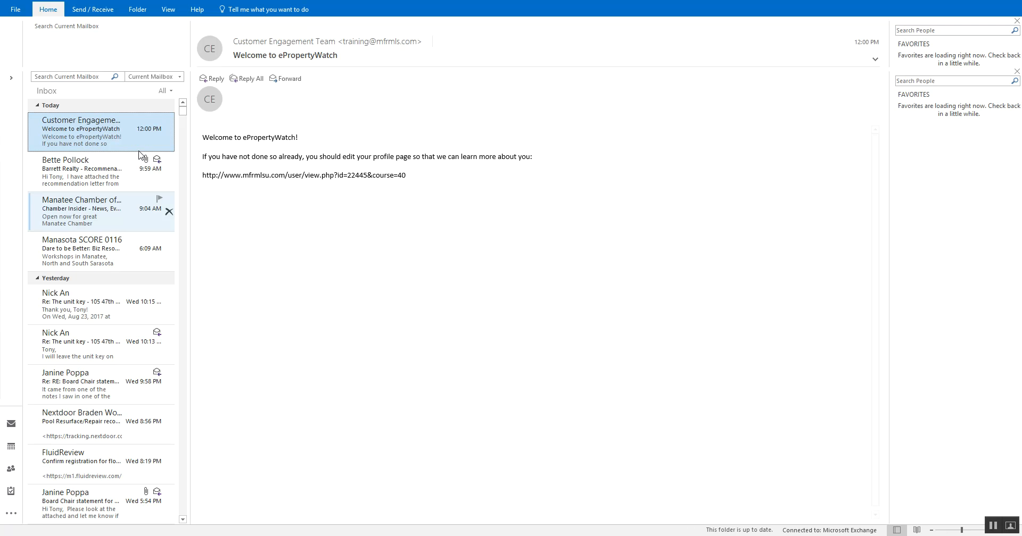
# Email the 1234 lake tracking PDF to the transaction address with subject '1234 lake'
pyautogui.click(13, 40)
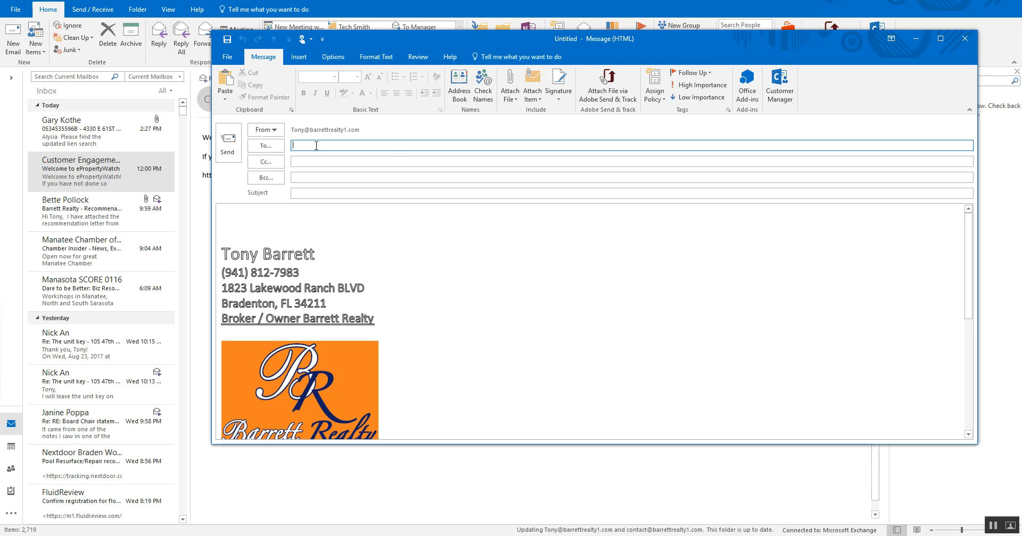
pyautogui.hotkey('ctrl', 'v')
pyautogui.click(301, 162)
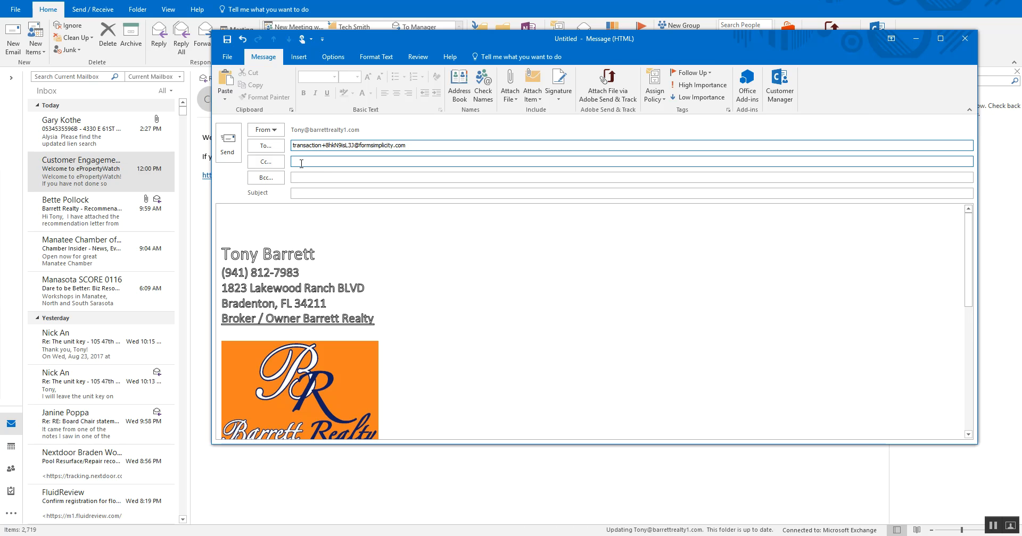
pyautogui.click(306, 194)
pyautogui.write('1234 lake')
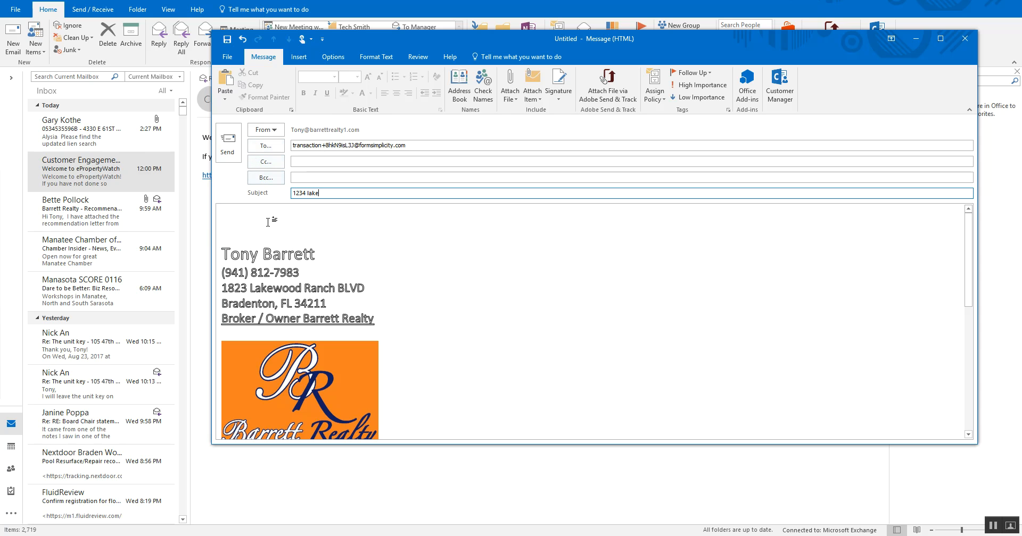
pyautogui.click(509, 88)
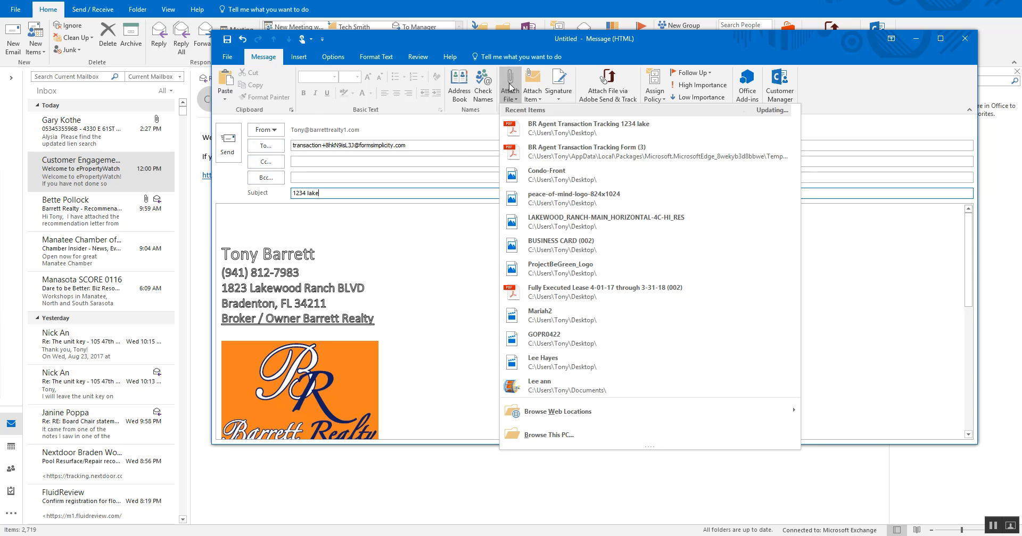
pyautogui.click(568, 129)
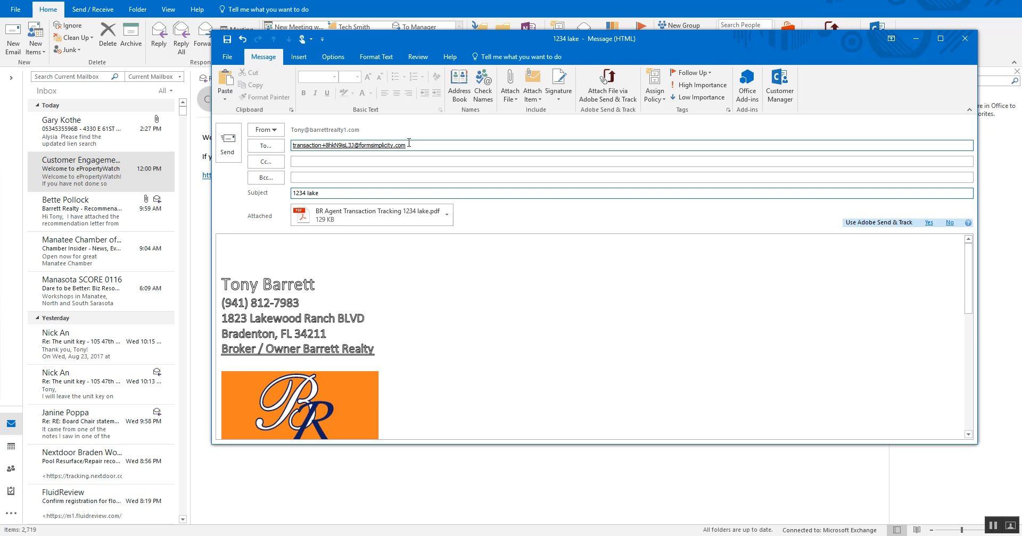
pyautogui.click(227, 143)
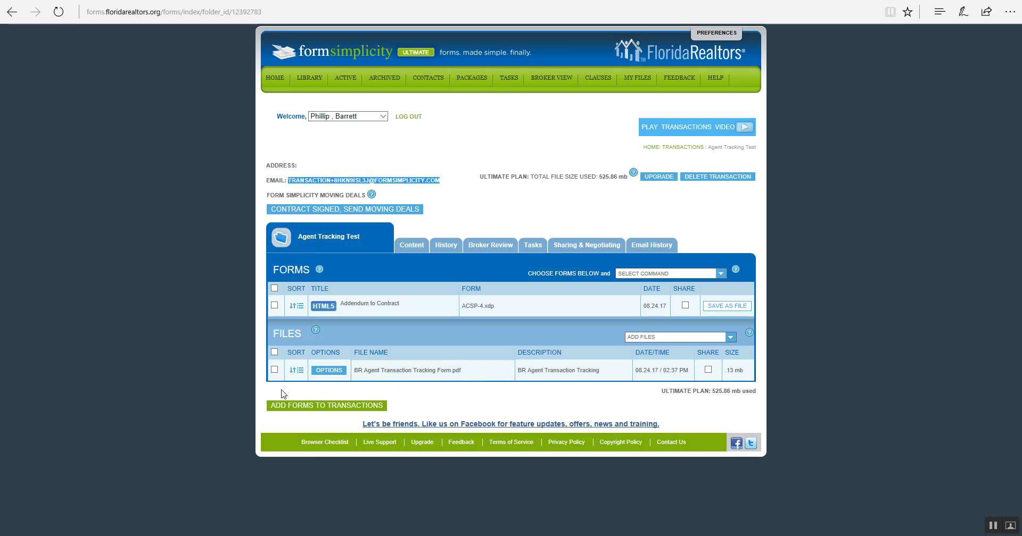
# Select the old BR Agent Transaction Tracking Form.pdf and confirm deleting it from the transaction
pyautogui.click(274, 370)
pyautogui.click(721, 276)
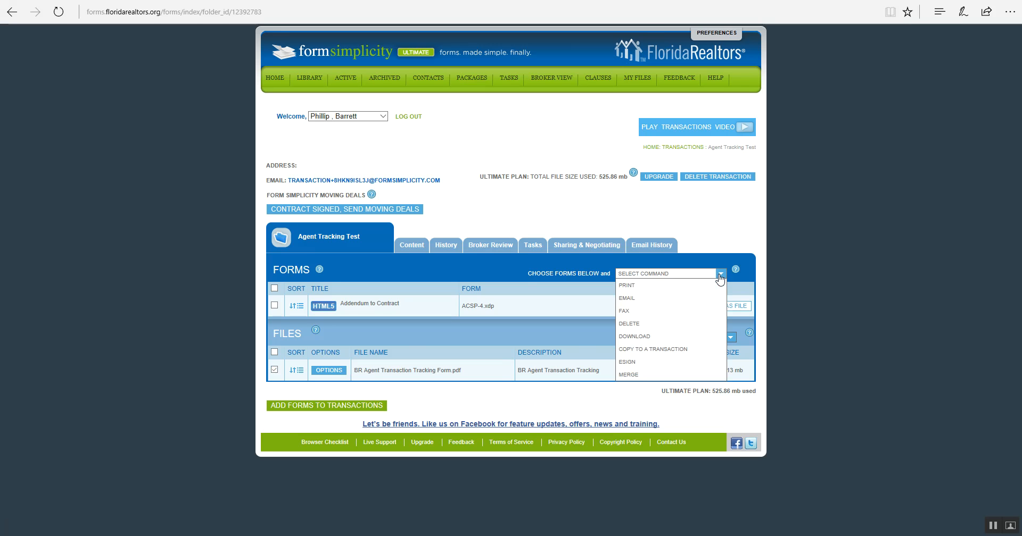
pyautogui.click(673, 324)
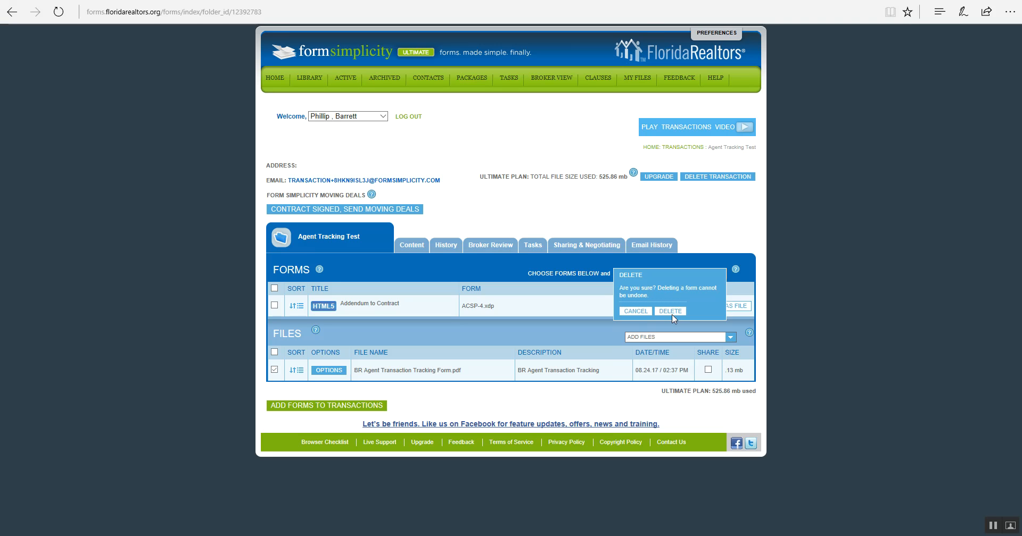
pyautogui.click(672, 313)
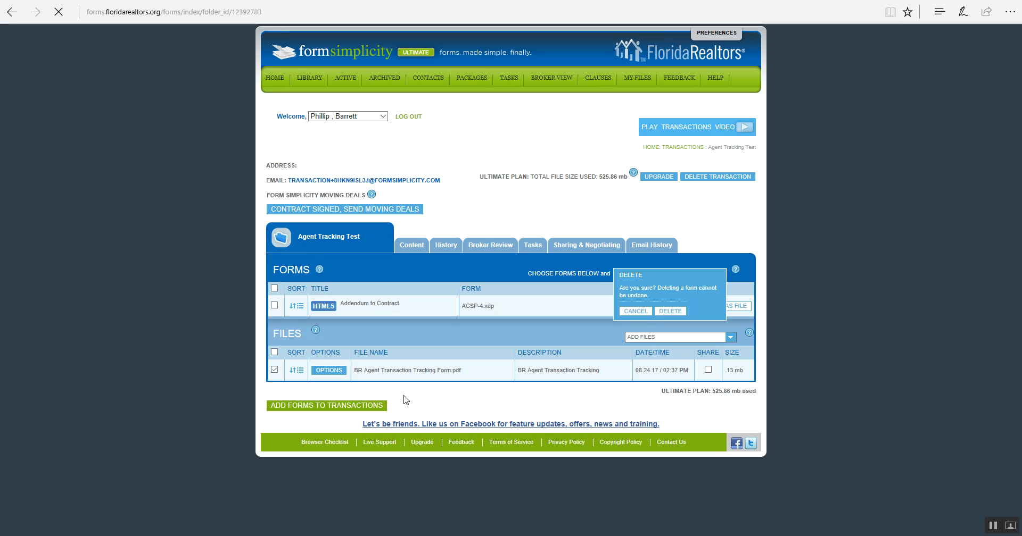